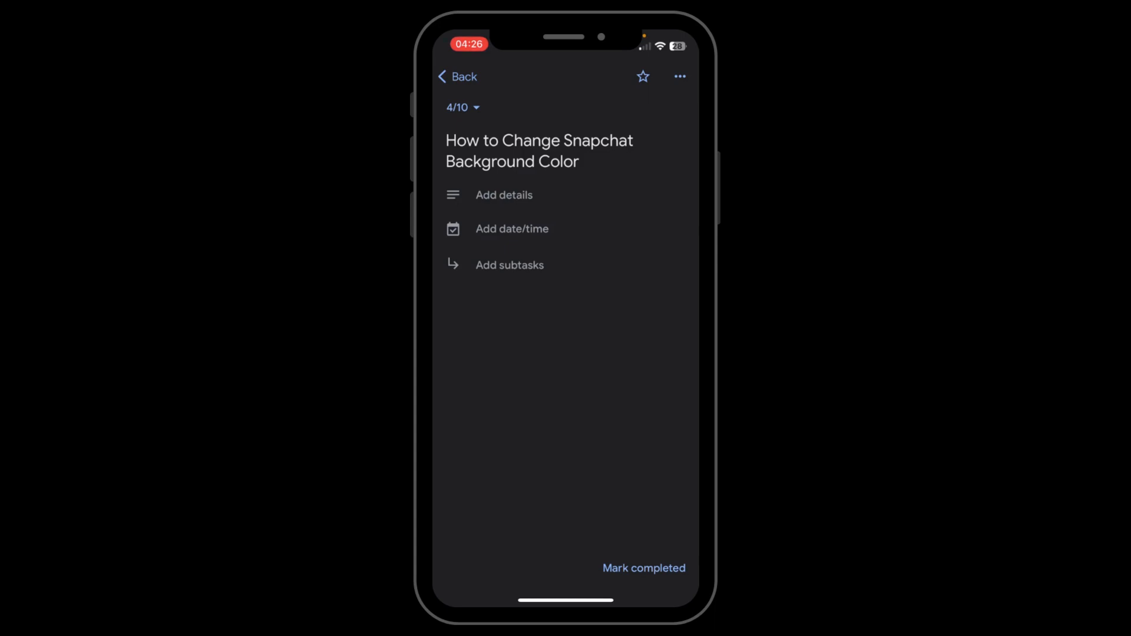
Step: Switch to Snapchat and go from the profile into the My AI conversation
left_click_drag(567, 601, 672, 567)
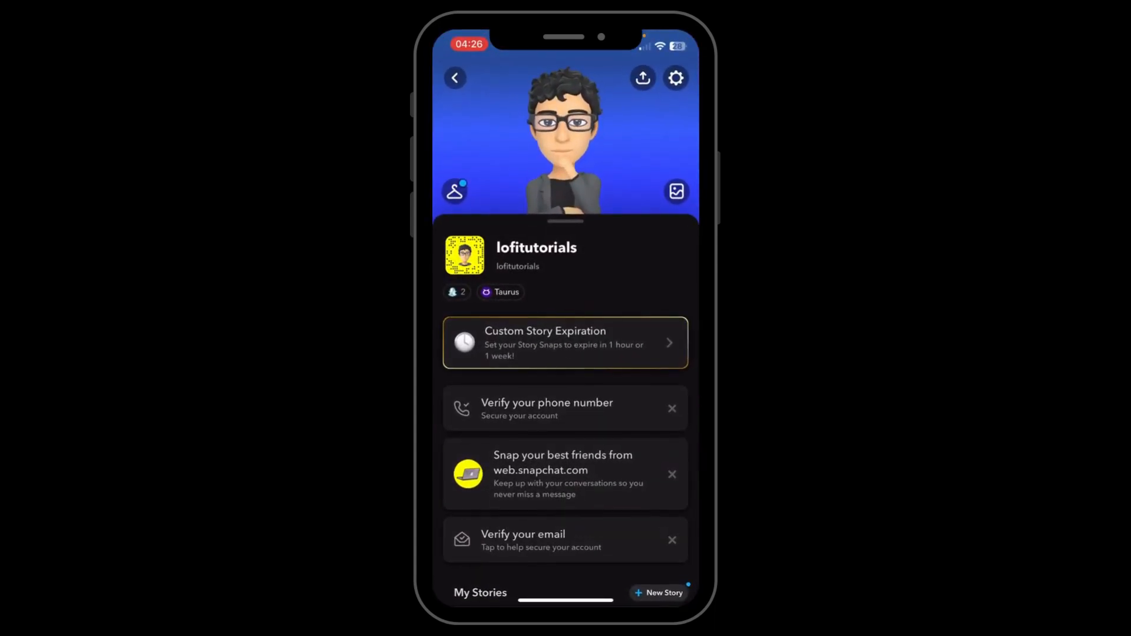
left_click(455, 77)
left_click(516, 564)
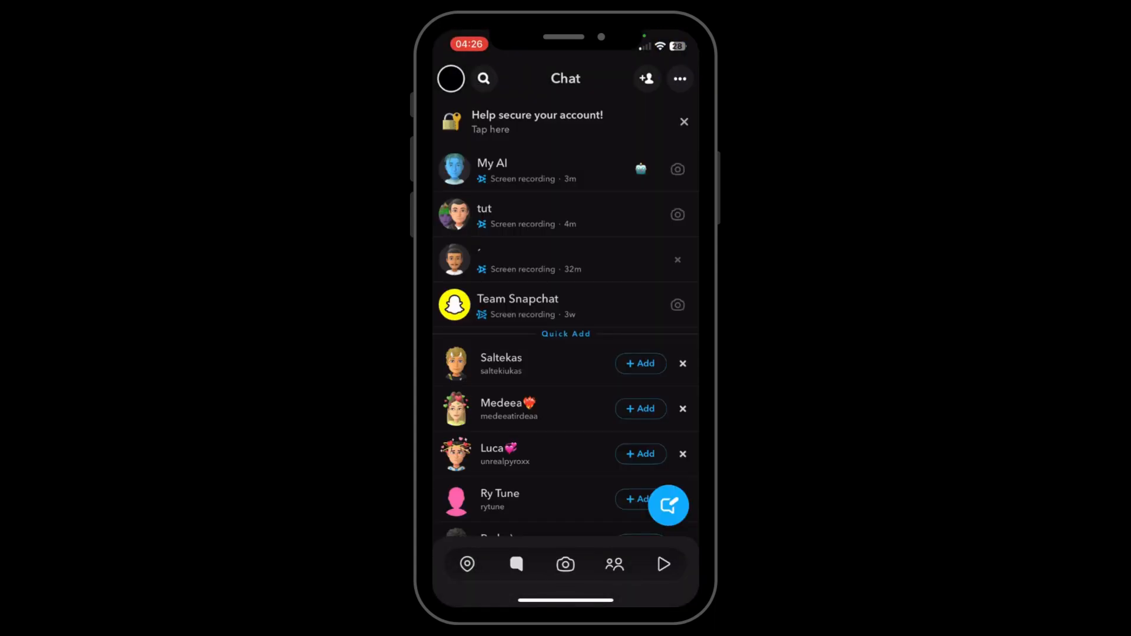
left_click(531, 170)
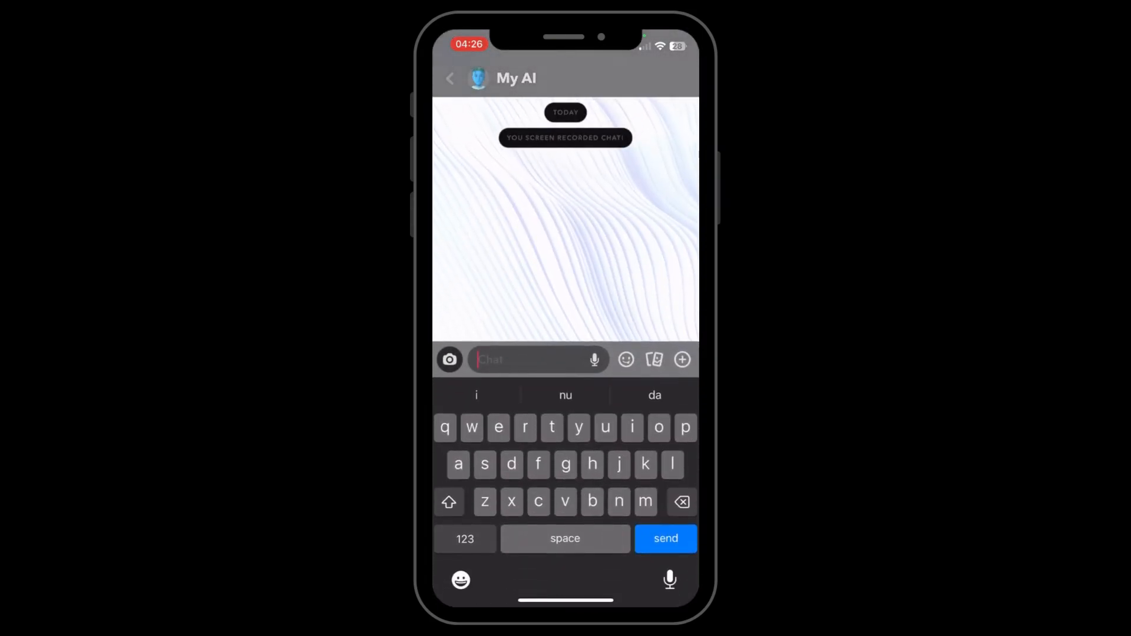
Step: From My AI's profile, reach the chat's Wallpaper setting and its gallery of designs
left_click(505, 78)
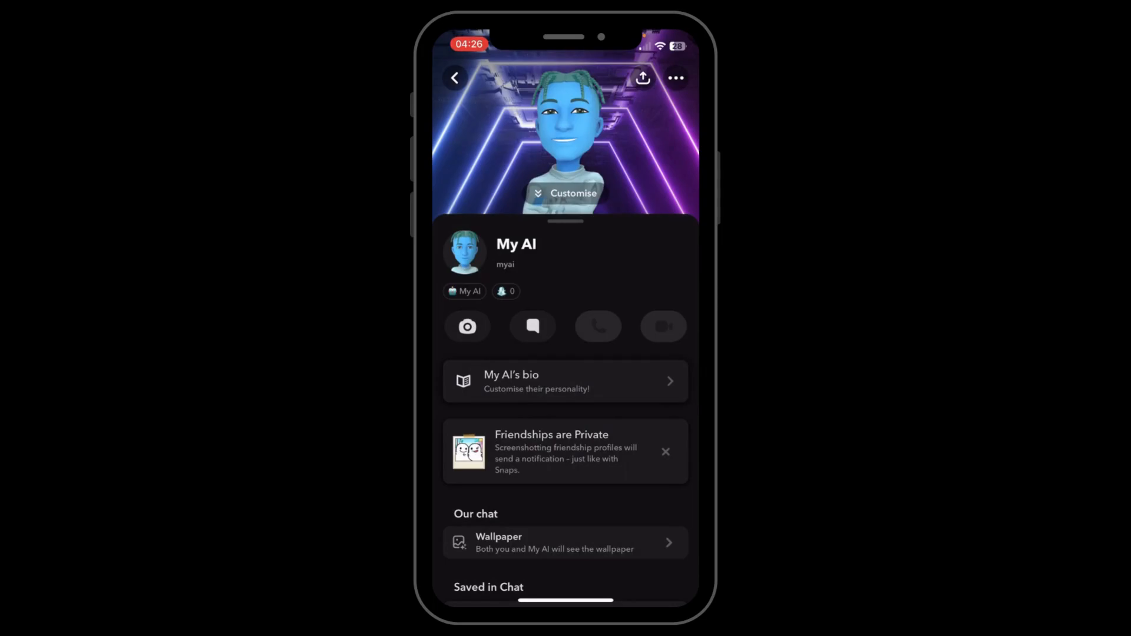
scroll(565, 442, "down", 5)
left_click(566, 369)
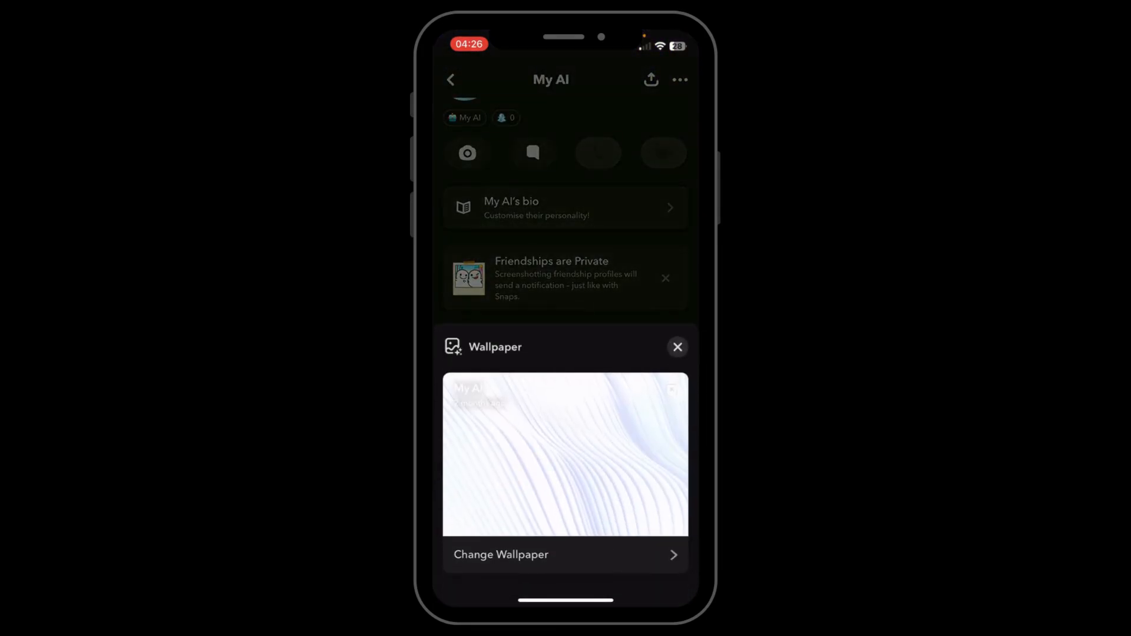
left_click(566, 554)
scroll(565, 398, "down", 10)
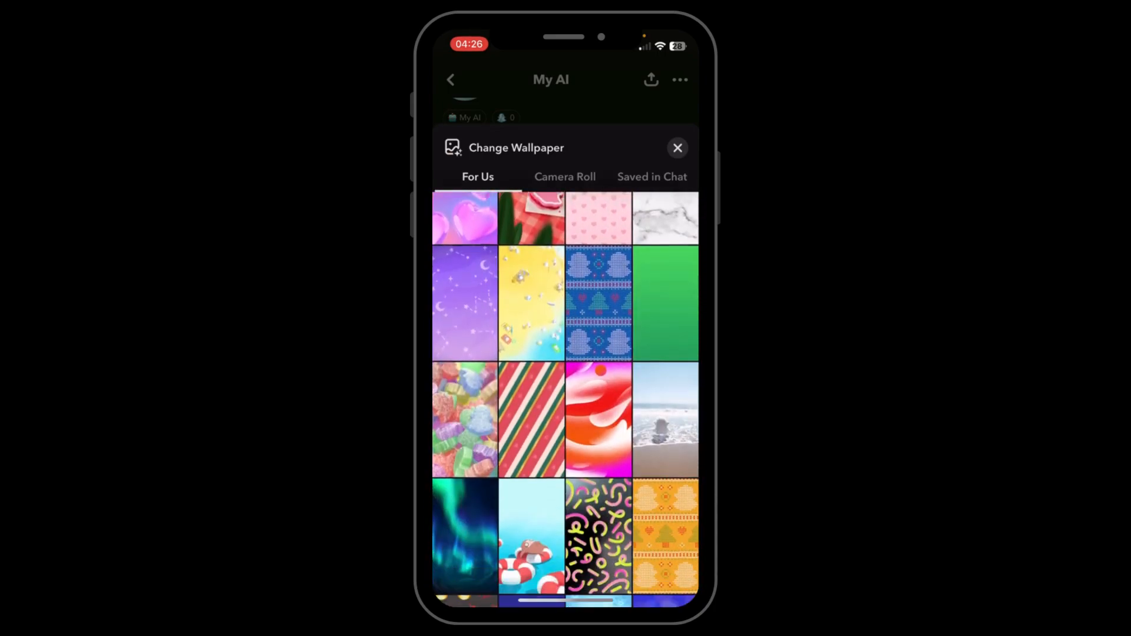
scroll(566, 398, "down", 10)
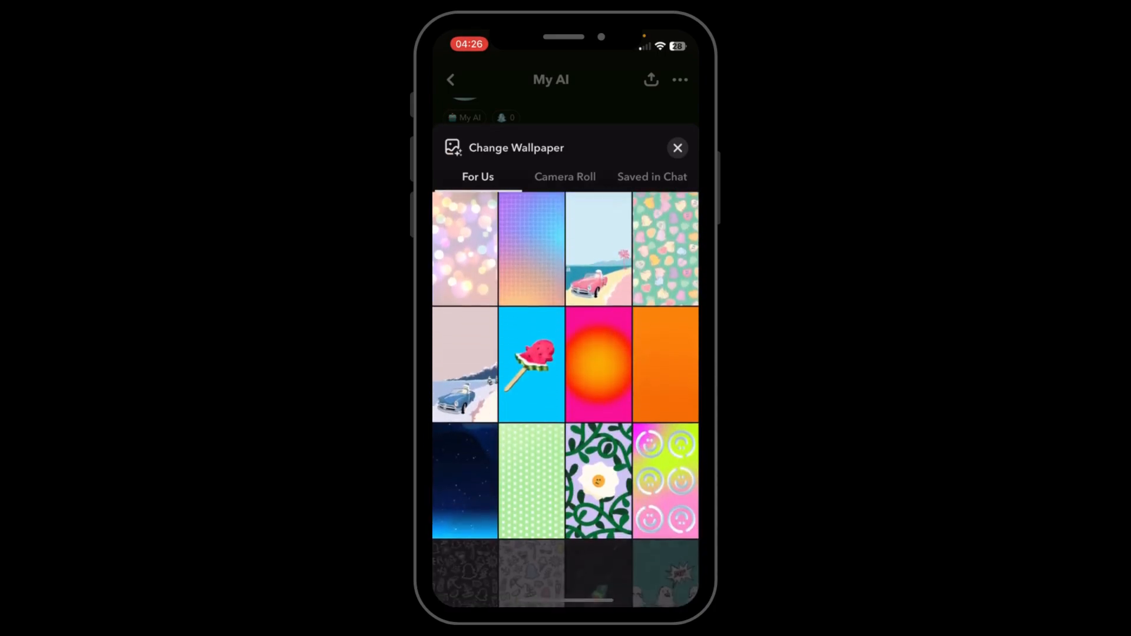
scroll(566, 398, "down", 10)
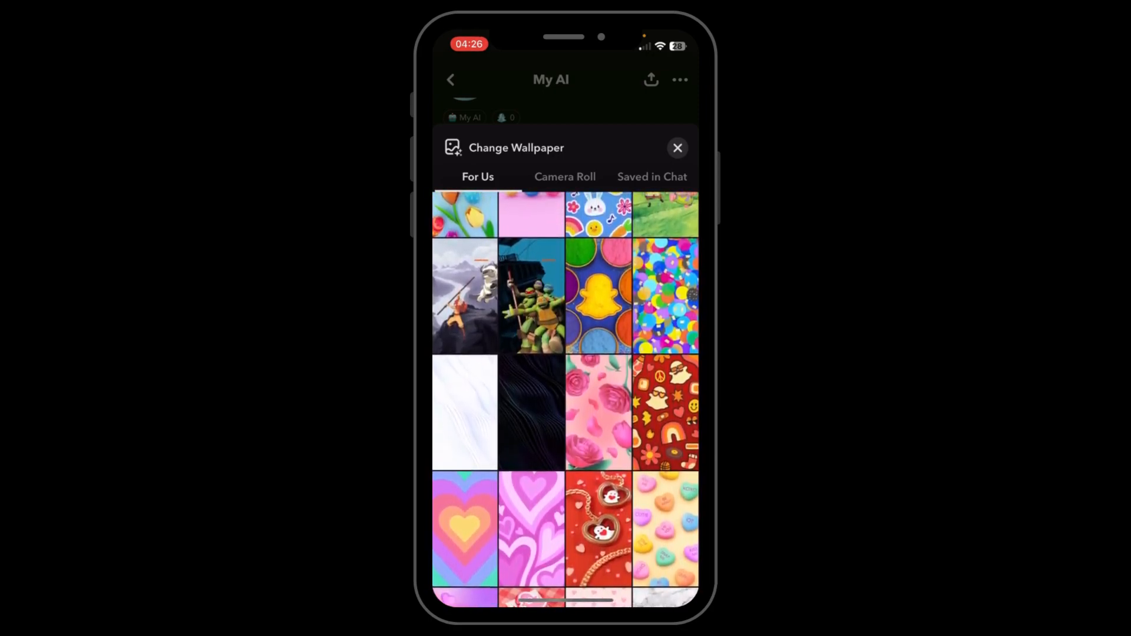
scroll(565, 398, "up", 10)
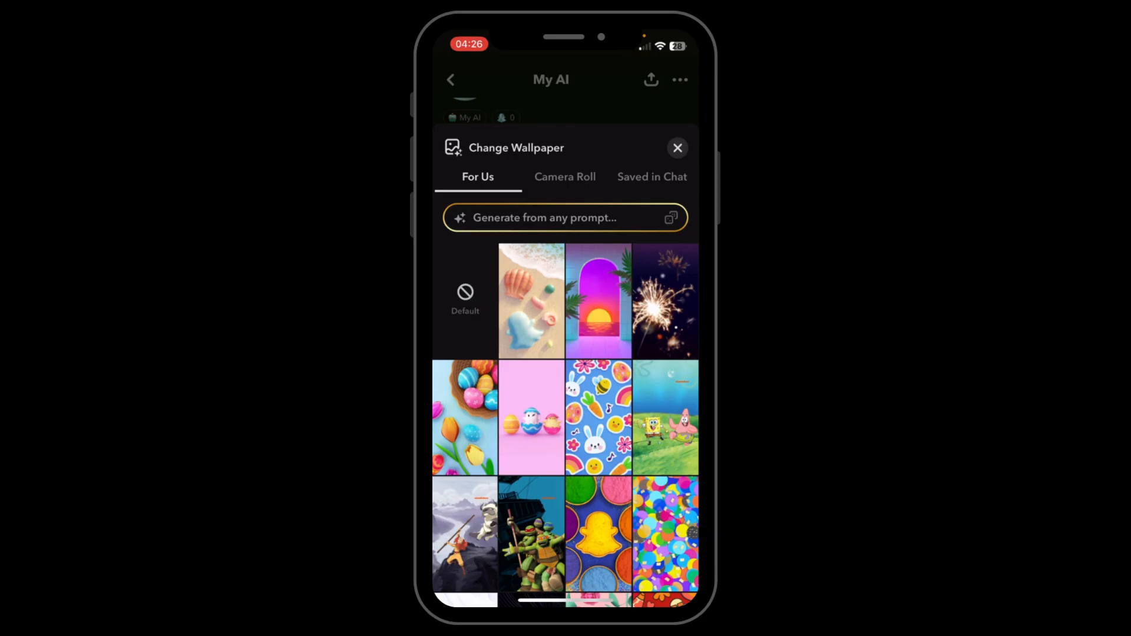
Step: Close the wallpaper gallery without choosing a design, back to My AI's profile
left_click(678, 147)
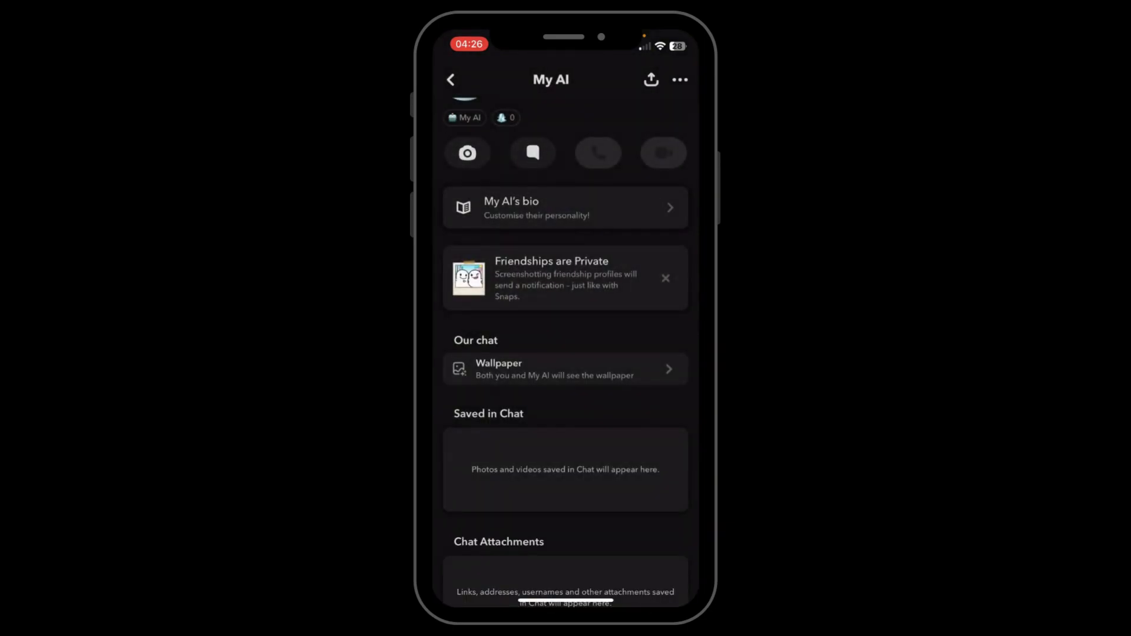